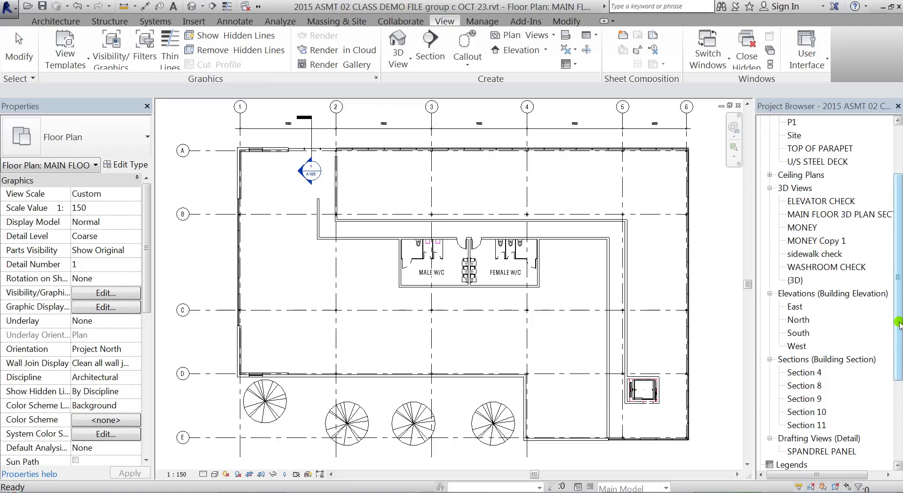
# - Look through sheets A102 and A103, leaving sheet A103 open
pyautogui.moveTo(898, 316); pyautogui.dragTo(898, 384)
pyautogui.doubleClick(807, 373)
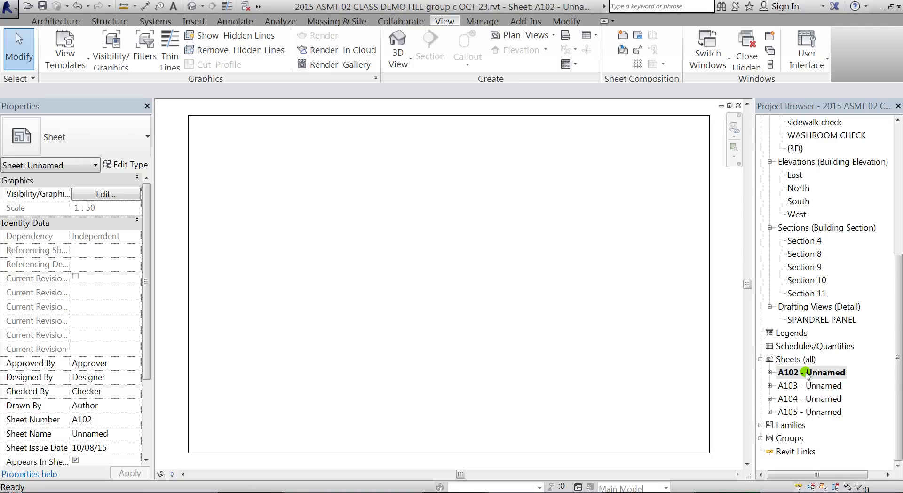
pyautogui.doubleClick(805, 385)
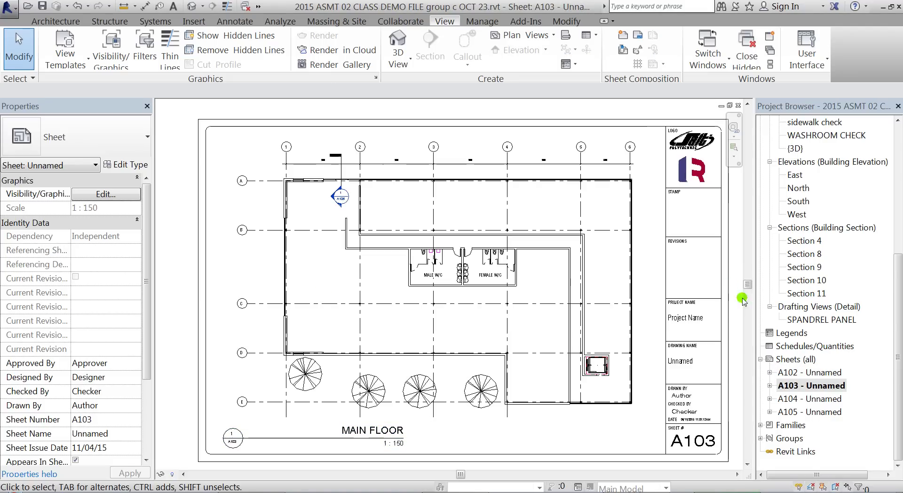
pyautogui.moveTo(732, 305); pyautogui.dragTo(723, 301, button='middle')
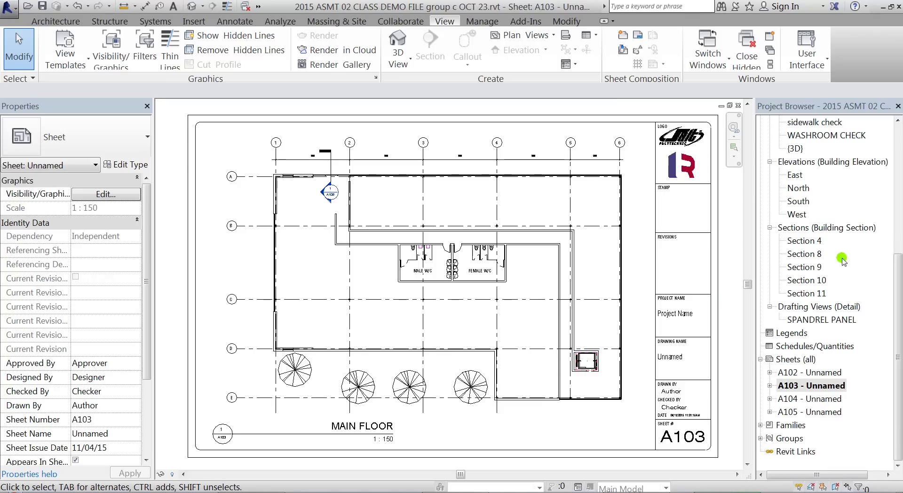
# - Open the MAIN FLOOR plan view and turn on its shadows
pyautogui.moveTo(897, 290); pyautogui.dragTo(897, 159)
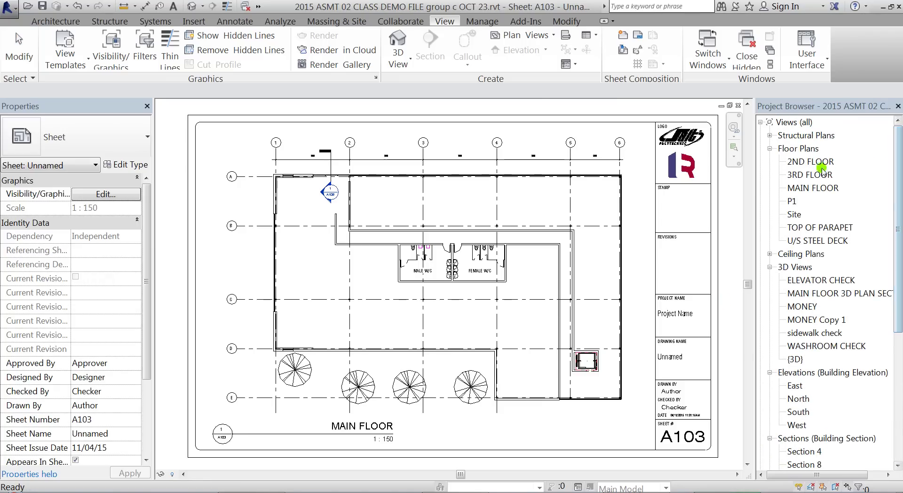
pyautogui.doubleClick(802, 188)
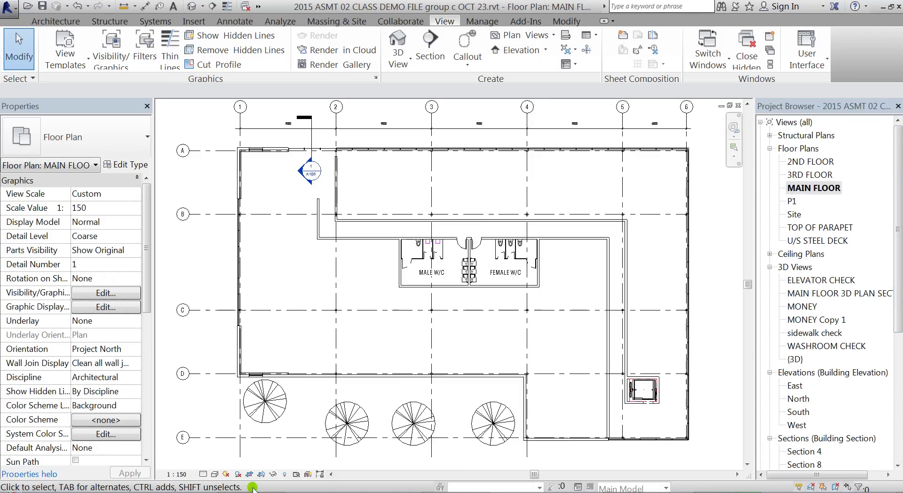
pyautogui.click(239, 474)
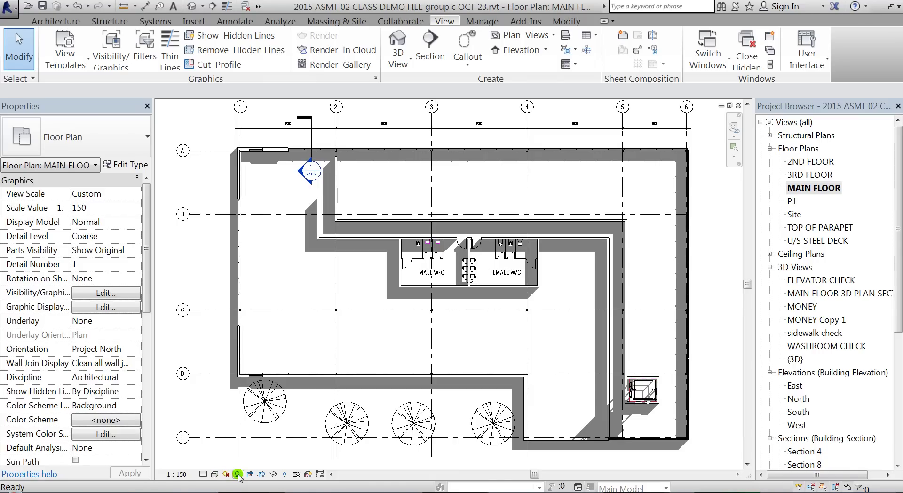
# - Turn off Cast Shadows and Show Ambient Shadows in the MAIN FLOOR plan's graphic display options
pyautogui.click(82, 307)
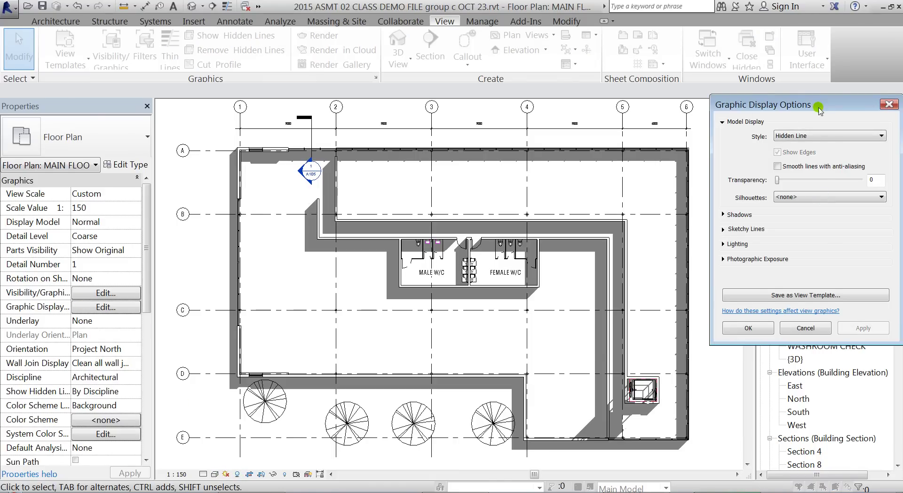
pyautogui.moveTo(819, 109); pyautogui.dragTo(678, 114)
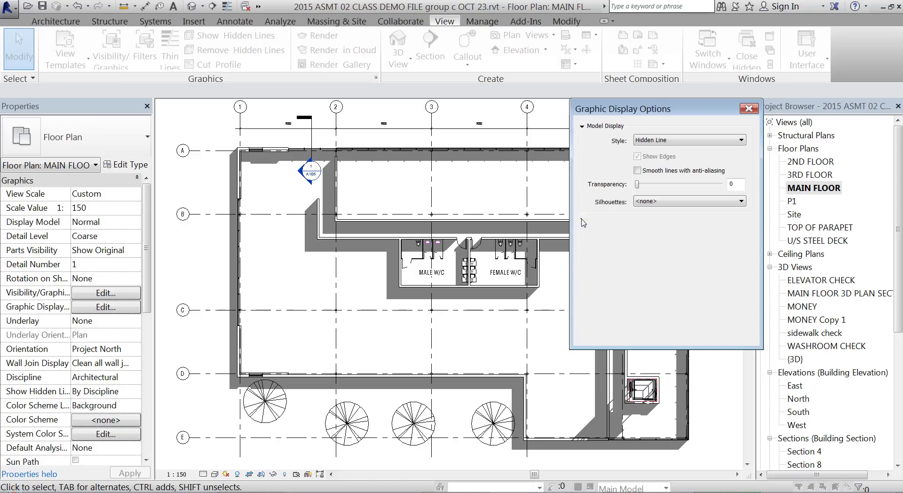
pyautogui.click(638, 241)
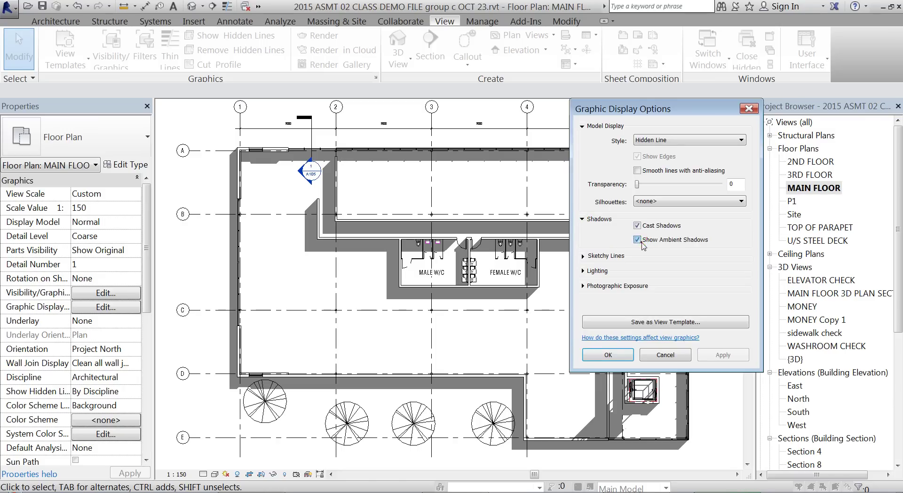
pyautogui.click(715, 358)
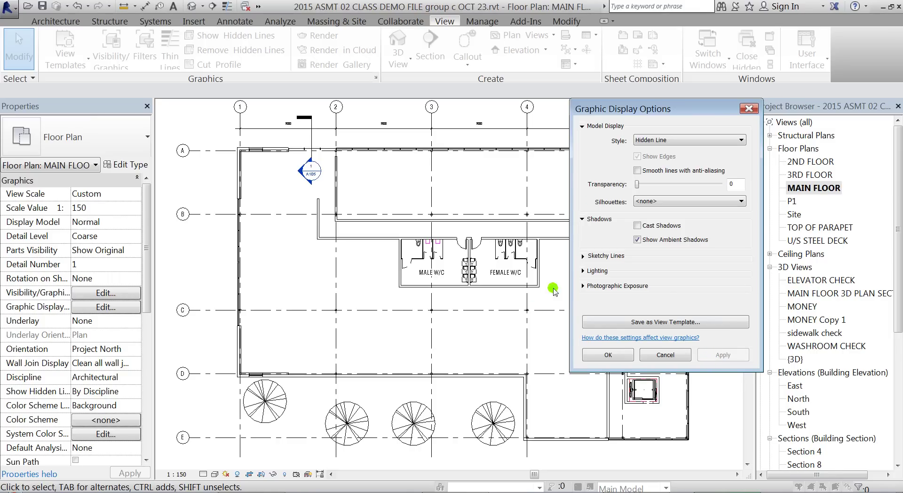
pyautogui.click(637, 239)
pyautogui.click(616, 354)
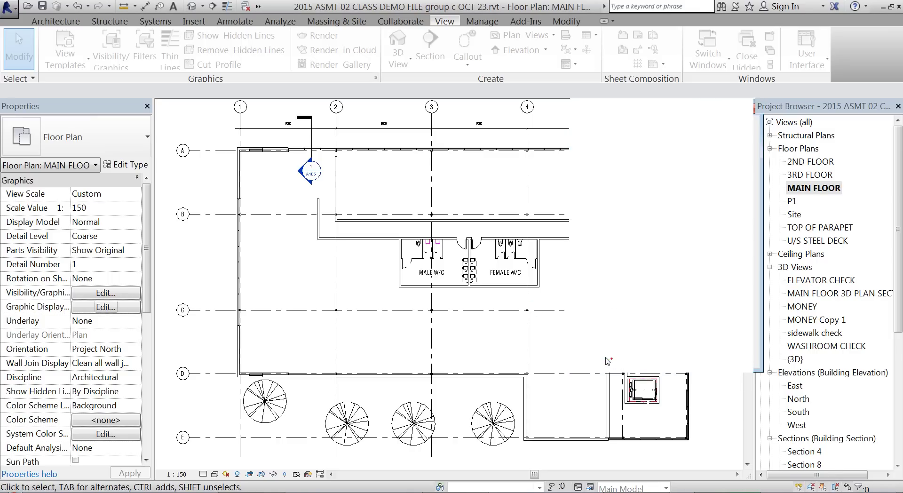
# - Check the MAIN FLOOR plan's visual style choices and reopen sheet A103
pyautogui.click(215, 474)
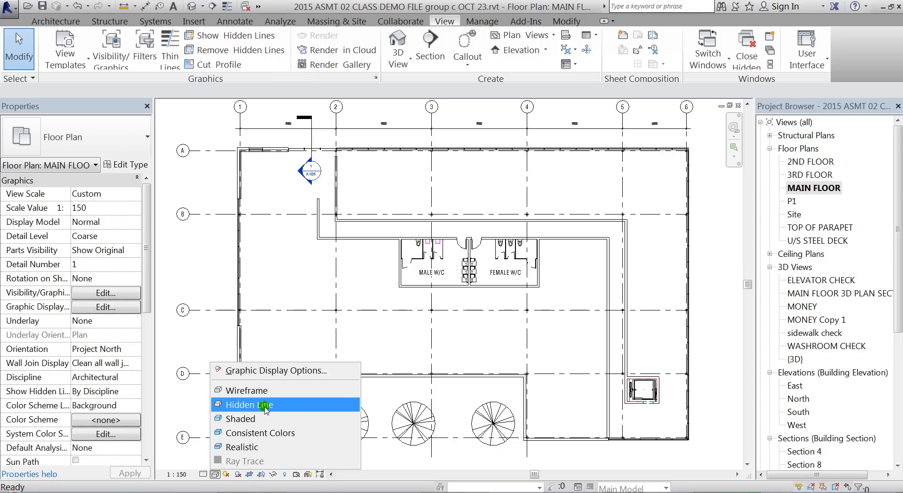
pyautogui.click(709, 354)
pyautogui.moveTo(899, 291); pyautogui.dragTo(899, 419)
pyautogui.doubleClick(811, 386)
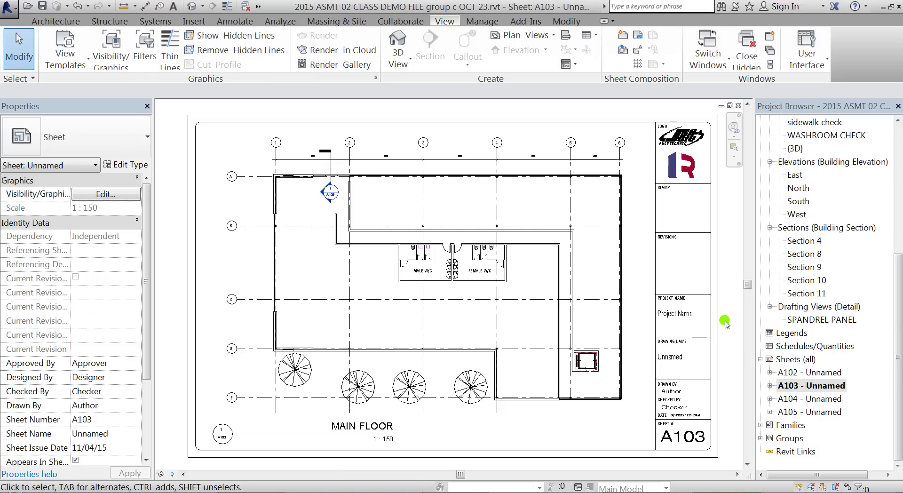
# - Start printing sheet A103 with PDFCreator as the printer
pyautogui.hotkey('ctrl', 'p')
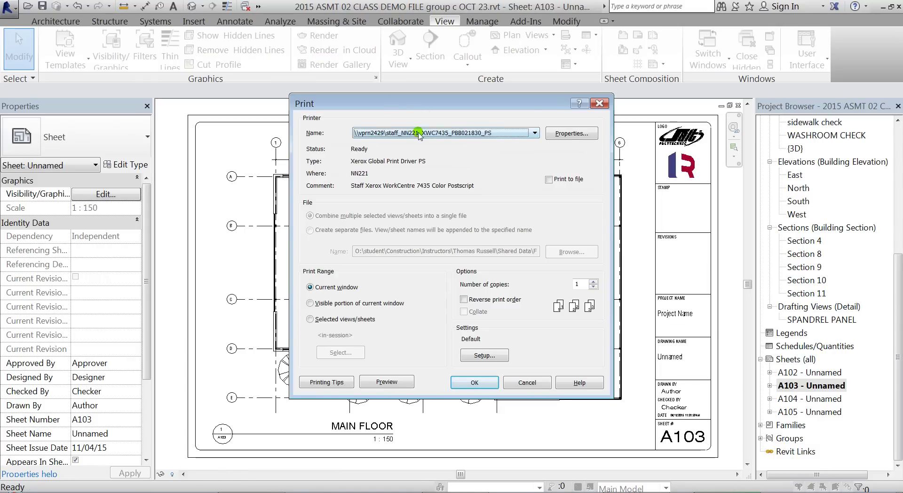
pyautogui.click(411, 134)
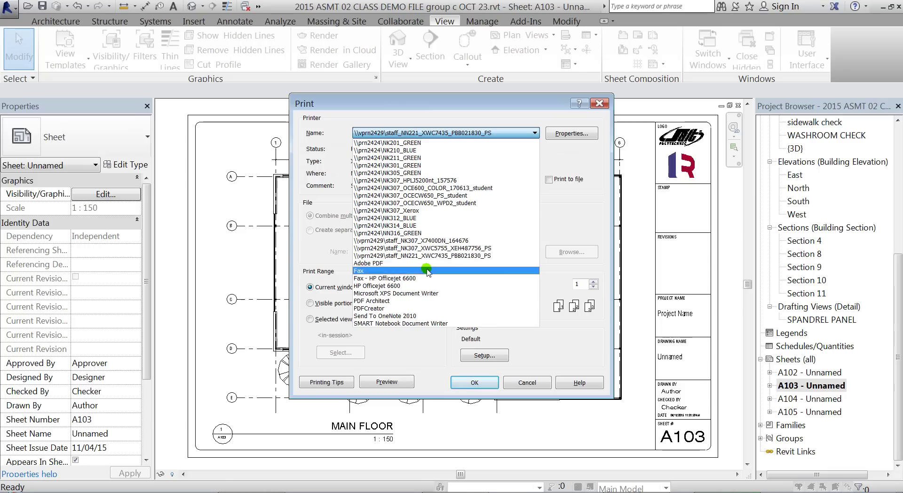
pyautogui.click(380, 308)
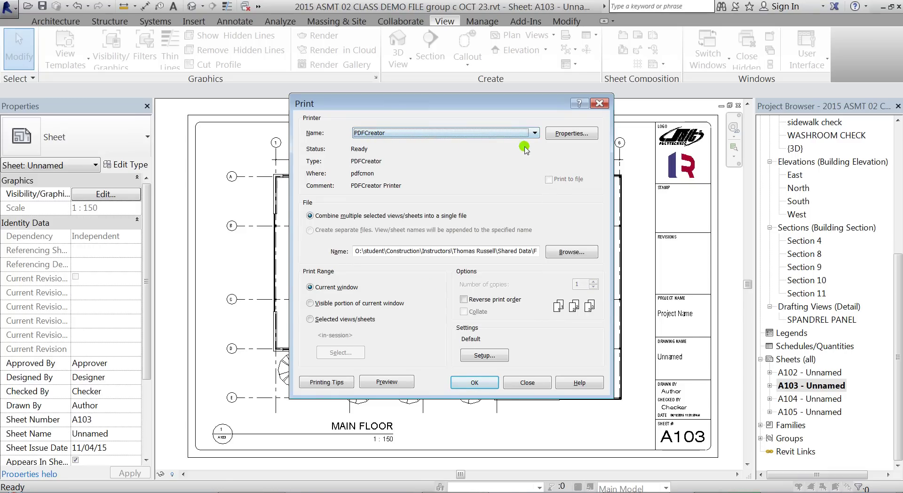
# - Set the paper size to Tabloid in the print setup
pyautogui.click(483, 355)
pyautogui.moveTo(661, 94); pyautogui.dragTo(399, 80)
pyautogui.click(376, 136)
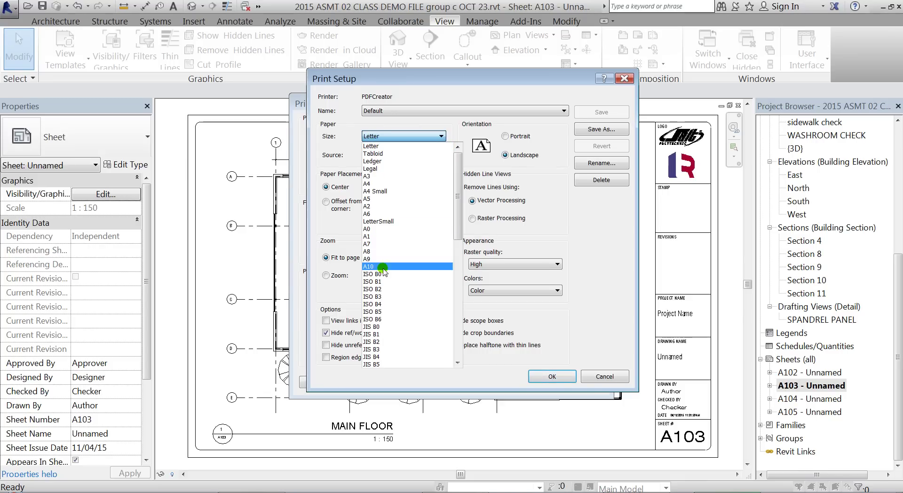
pyautogui.click(378, 154)
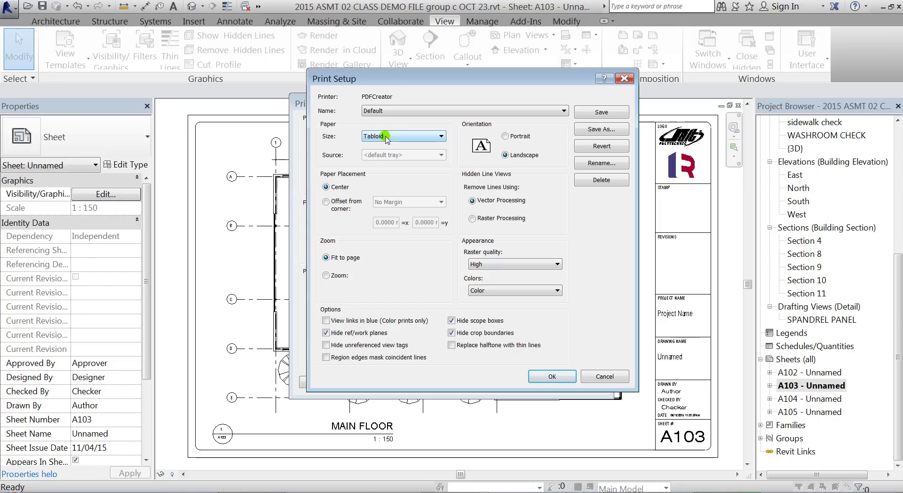
# - Set the print zoom to 100% size, with the paper placement offset from corner using No Margin
pyautogui.click(326, 276)
pyautogui.click(386, 275)
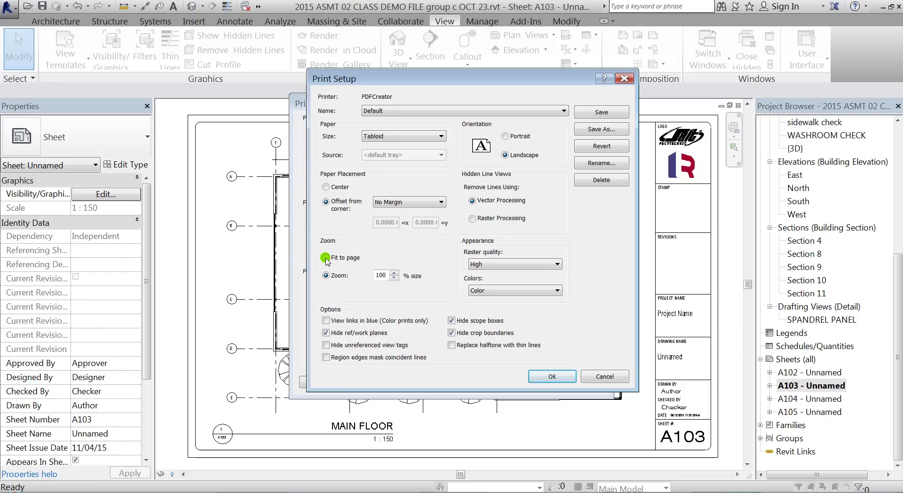
pyautogui.click(329, 278)
pyautogui.click(398, 272)
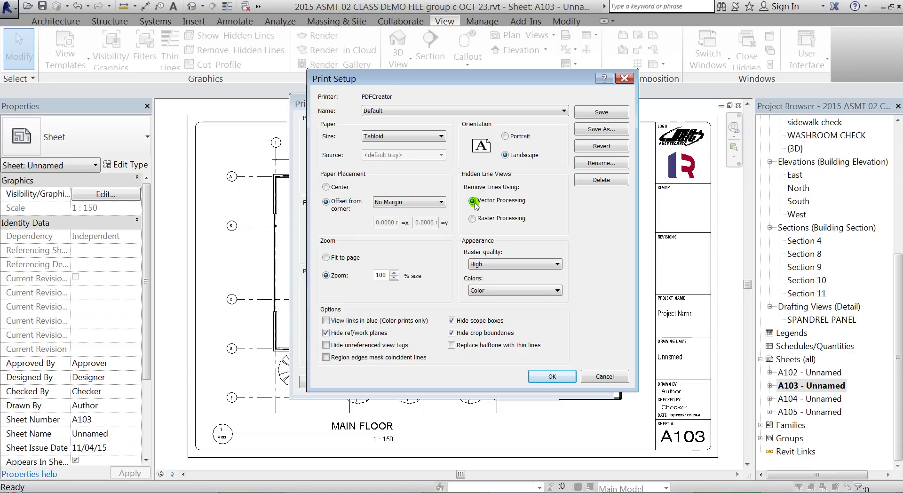
# - Choose Landscape orientation and save the print setup
pyautogui.click(506, 155)
pyautogui.click(591, 112)
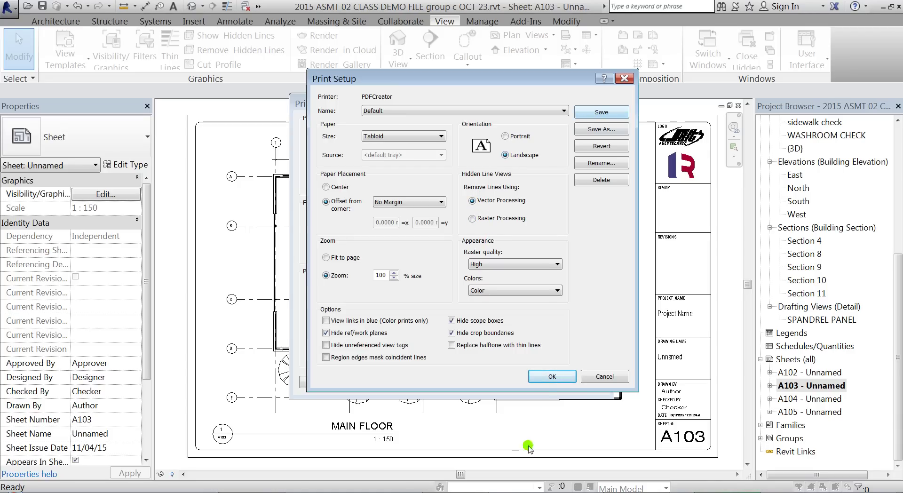
pyautogui.click(552, 376)
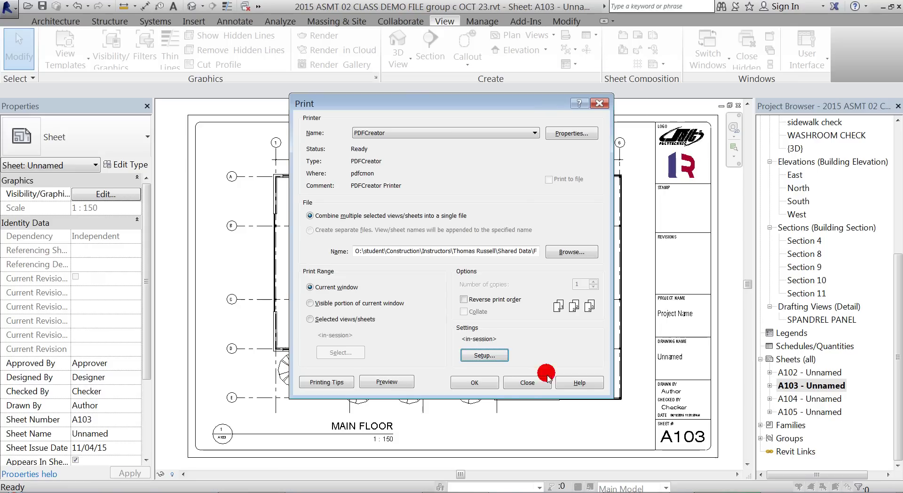
# - Print the current sheet to a PDF file named CLASS DEMO PRINT in the 2015 assignments folder
pyautogui.click(474, 382)
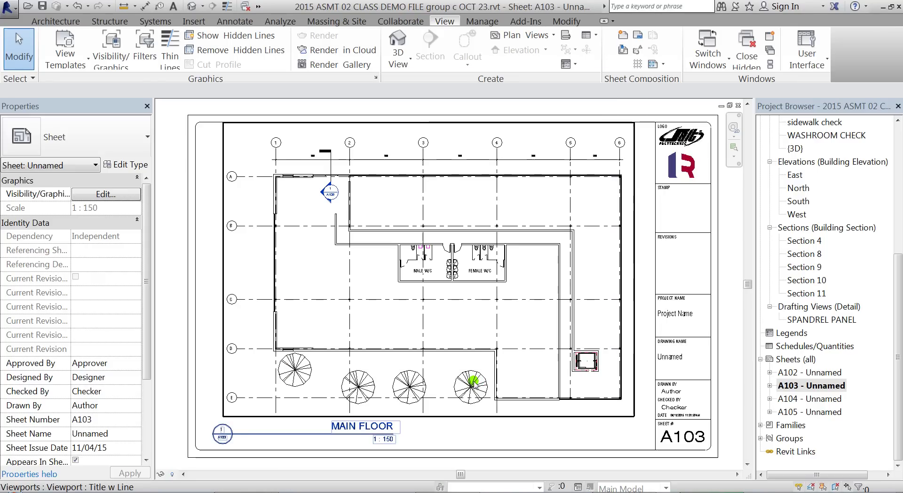
pyautogui.click(574, 376)
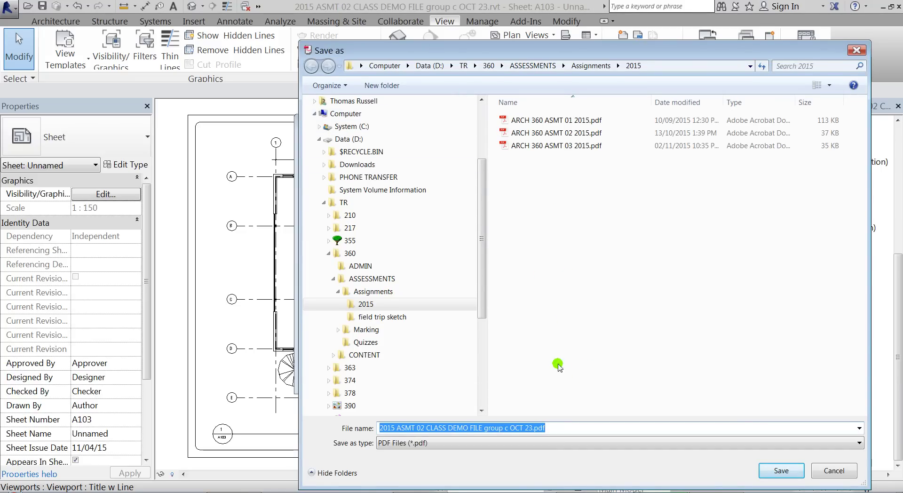
pyautogui.write('F')
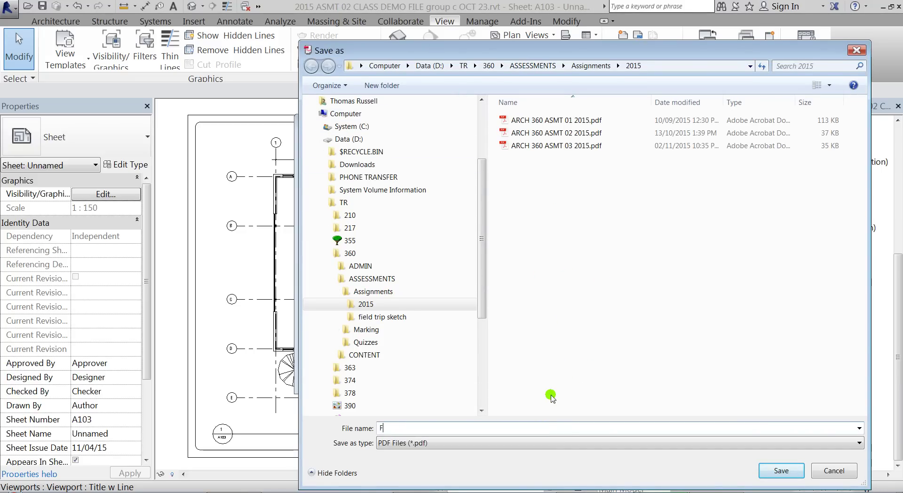
pyautogui.write('LASS DEMO PRINT')
pyautogui.press('Return')
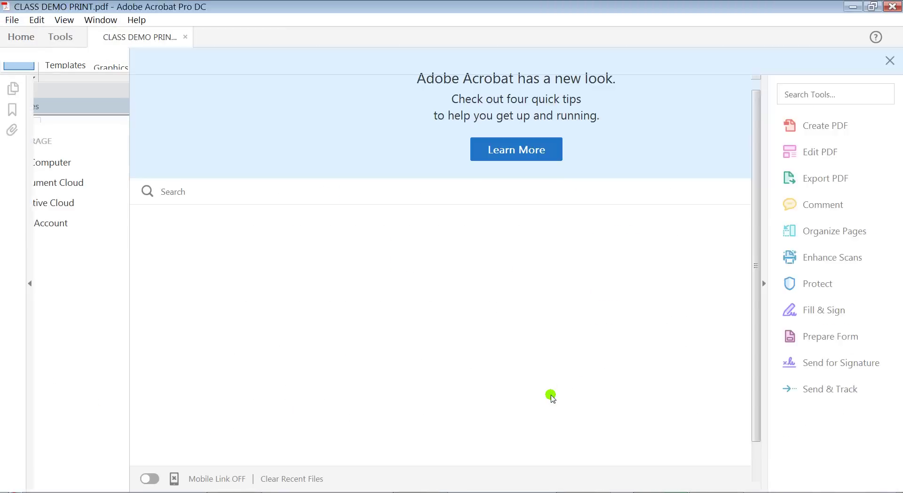
# - Examine the printed line work around grids 1, 2, A and B in the PDF at 150%
pyautogui.keyDown('ctrl'); pyautogui.scroll(3, 591, 283); pyautogui.keyUp('ctrl')
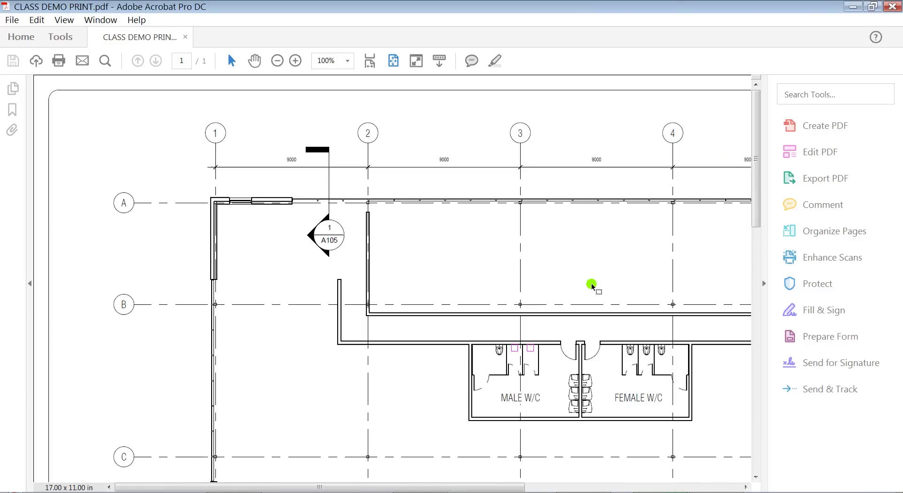
pyautogui.keyDown('ctrl'); pyautogui.scroll(1, 591, 284); pyautogui.keyUp('ctrl')
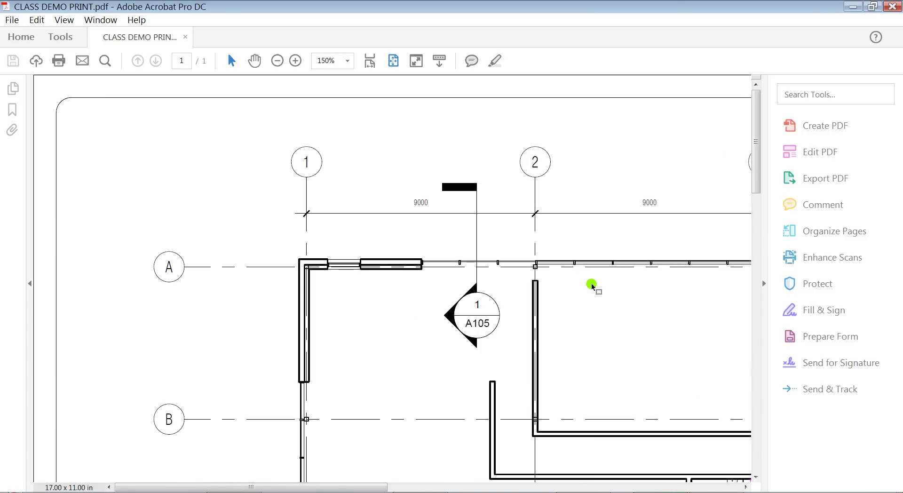
pyautogui.click(109, 131)
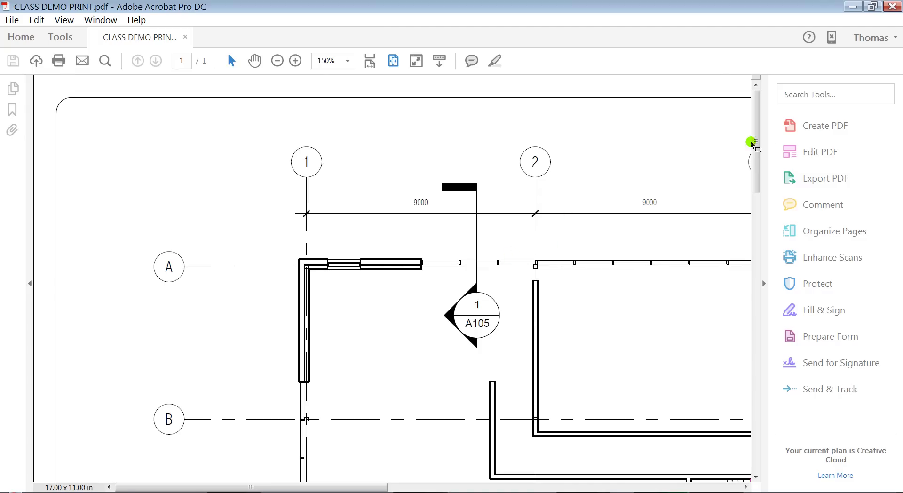
pyautogui.hotkey('ctrl', '0')
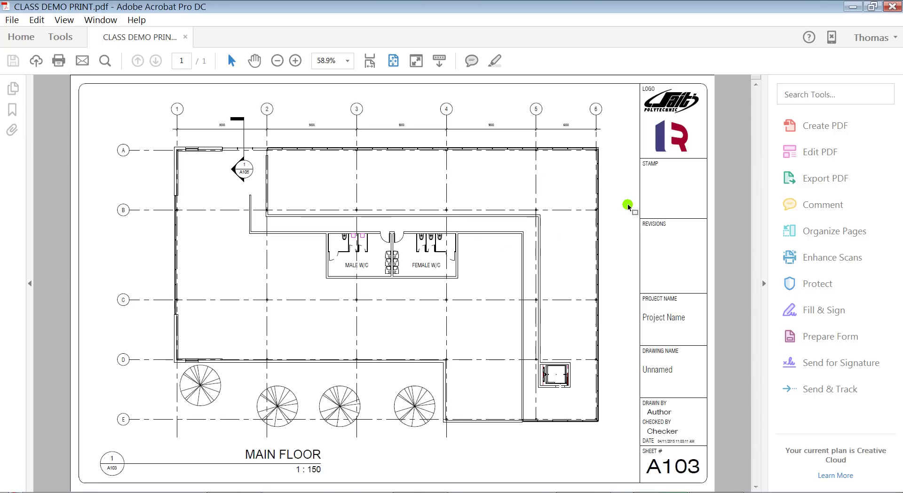
# - Inspect the line weights of the walls along grid line 1 from A to C at 200%
pyautogui.keyDown('ctrl'); pyautogui.scroll(5, 628, 207); pyautogui.keyUp('ctrl')
pyautogui.keyDown('ctrl'); pyautogui.scroll(1, 628, 208); pyautogui.keyUp('ctrl')
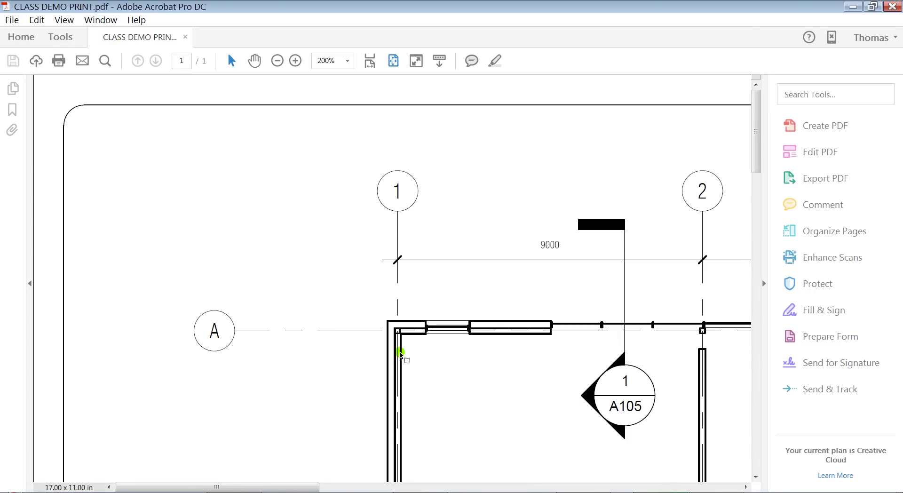
pyautogui.moveTo(758, 145); pyautogui.dragTo(759, 201)
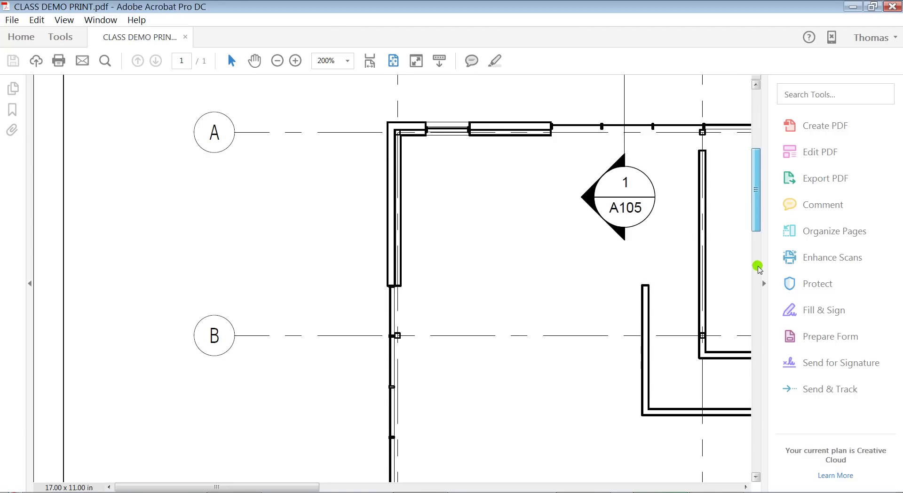
pyautogui.scroll(-5, 595, 204)
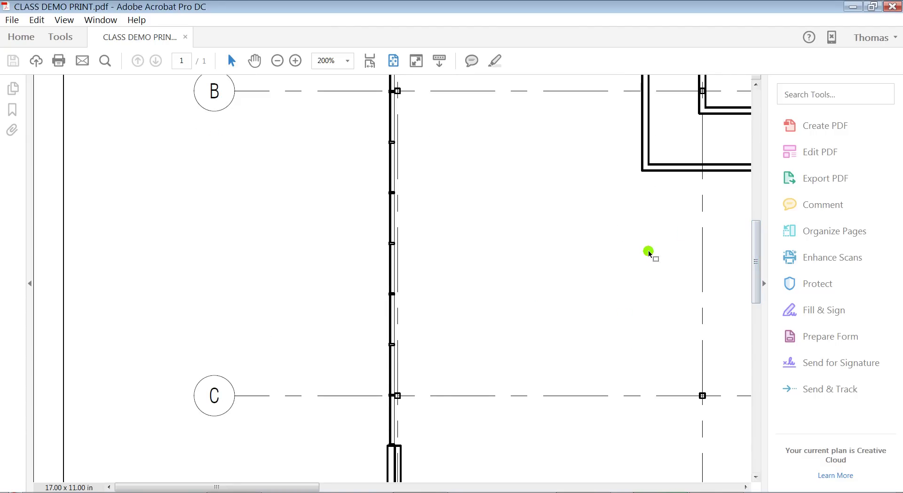
pyautogui.scroll(4, 761, 199)
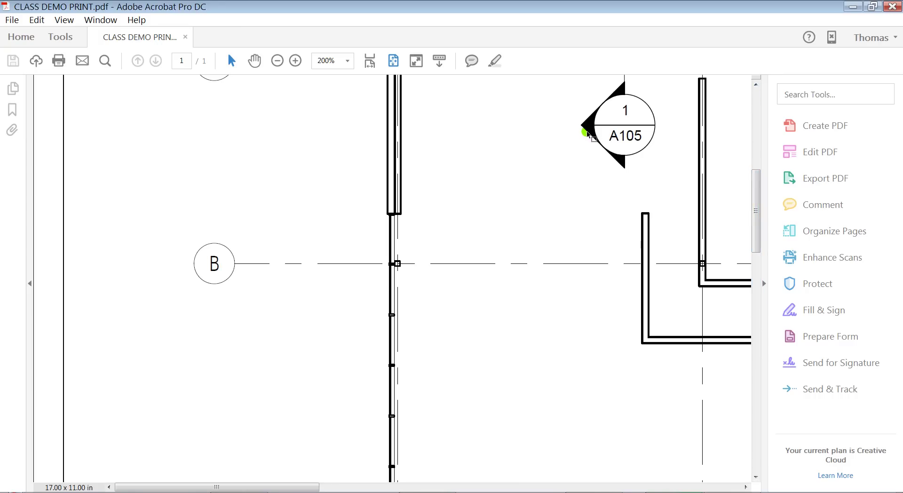
# - Inspect the wall lines along grid A and the A105 section marker at up to 800%, and return to the full page
pyautogui.keyDown('ctrl'); pyautogui.scroll(1, 587, 134); pyautogui.keyUp('ctrl')
pyautogui.scroll(1, 594, 158)
pyautogui.scroll(2, 596, 169)
pyautogui.moveTo(128, 486); pyautogui.dragTo(240, 486)
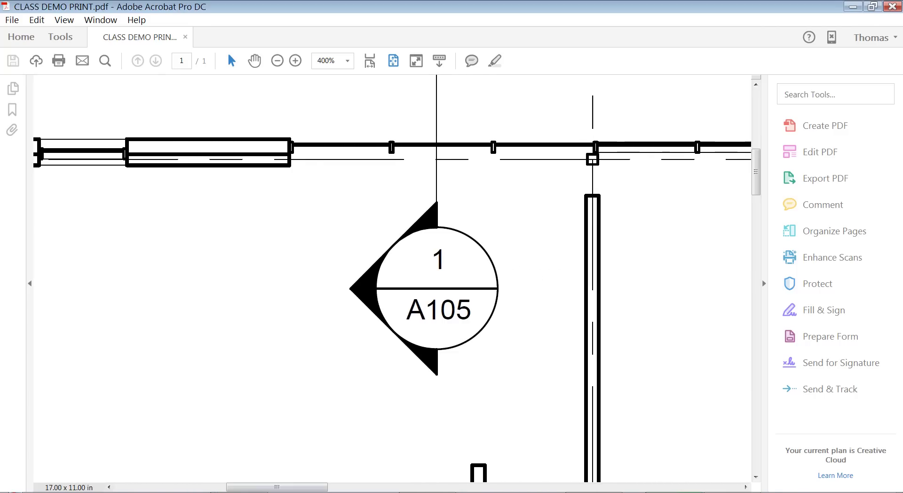
pyautogui.hotkey('ctrl', '=')
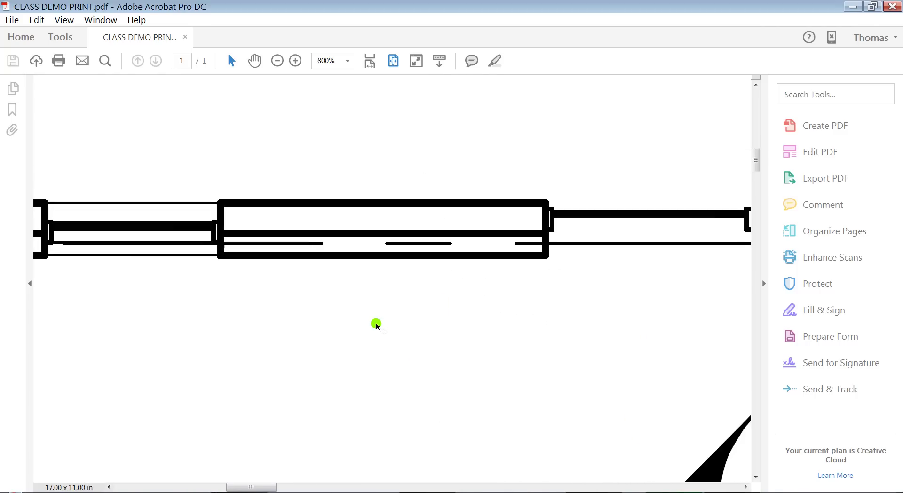
pyautogui.moveTo(235, 486); pyautogui.dragTo(264, 486)
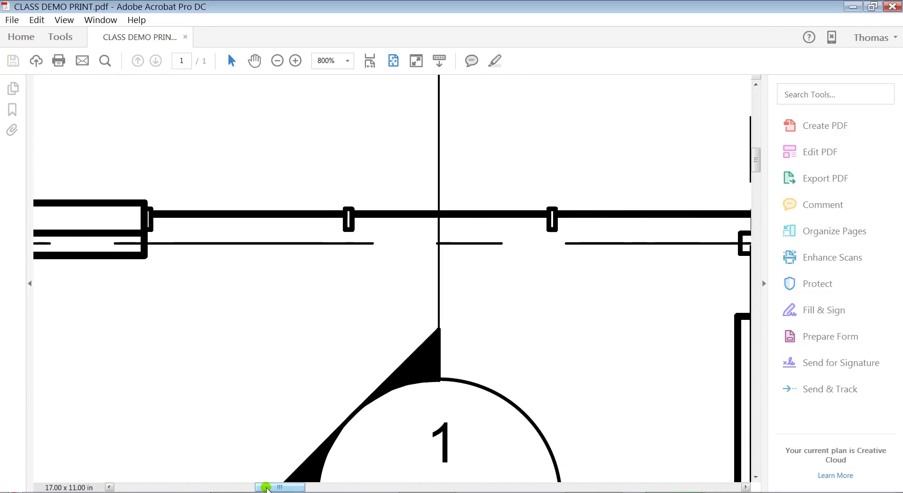
pyautogui.moveTo(756, 162); pyautogui.dragTo(756, 168)
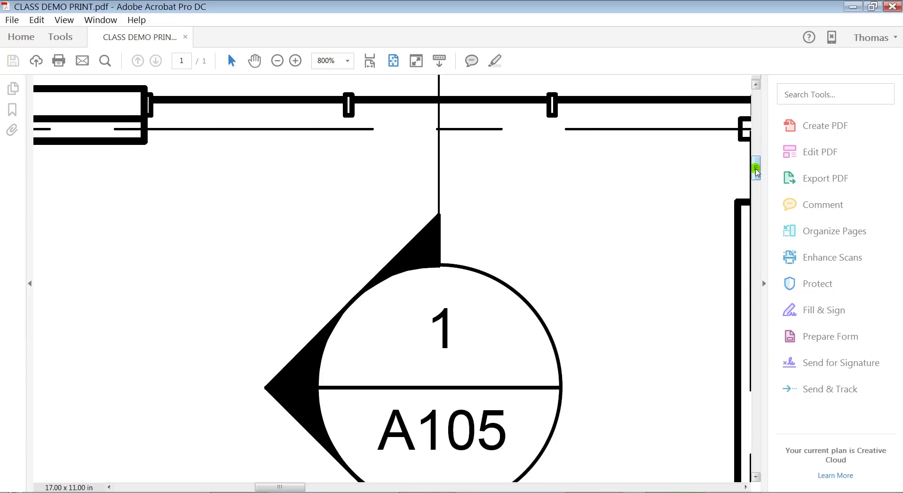
pyautogui.hotkey('ctrl', '0')
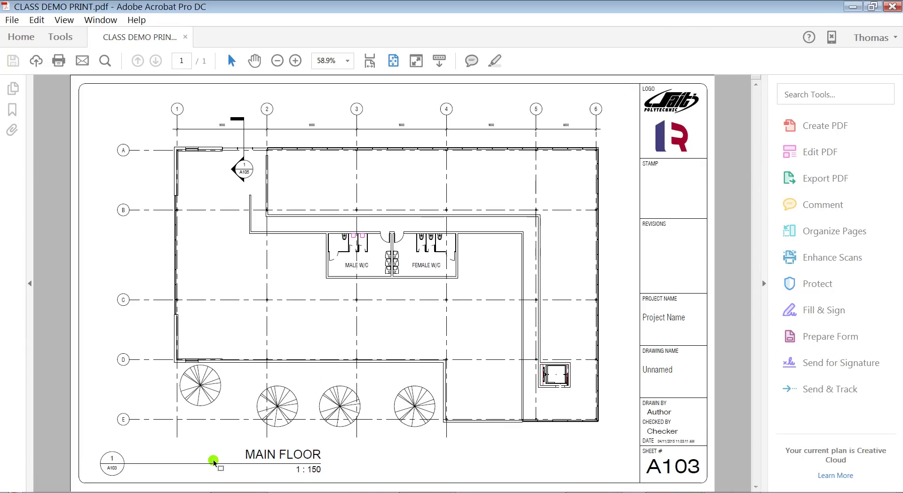